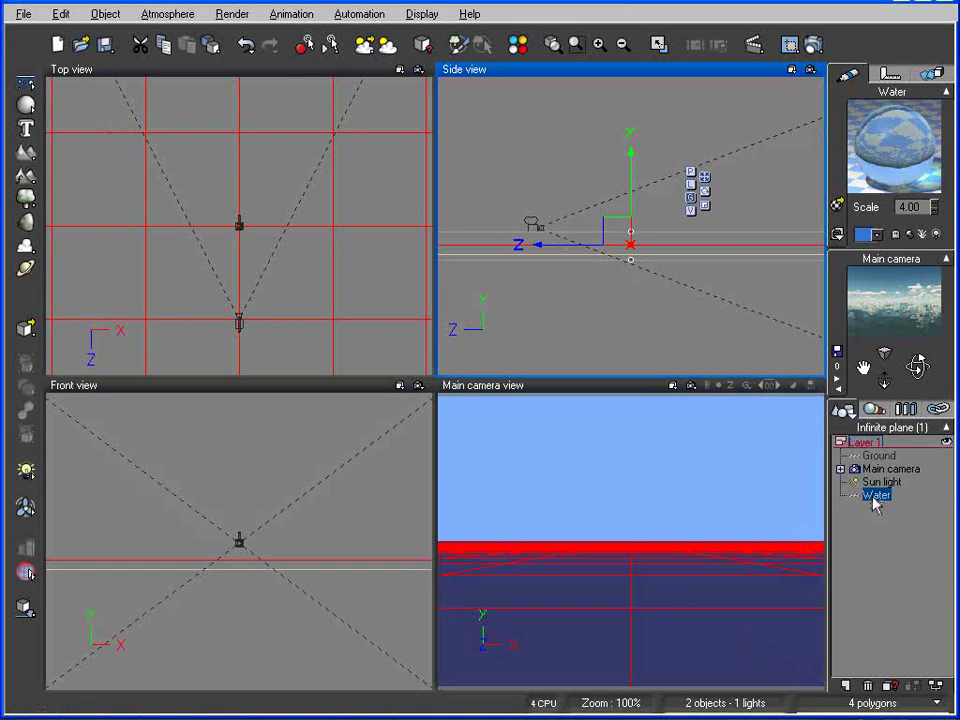
Step: Raise the Water object's surface altitude to about 4.18 m and apply the change
right_click(874, 498)
left_click(900, 429)
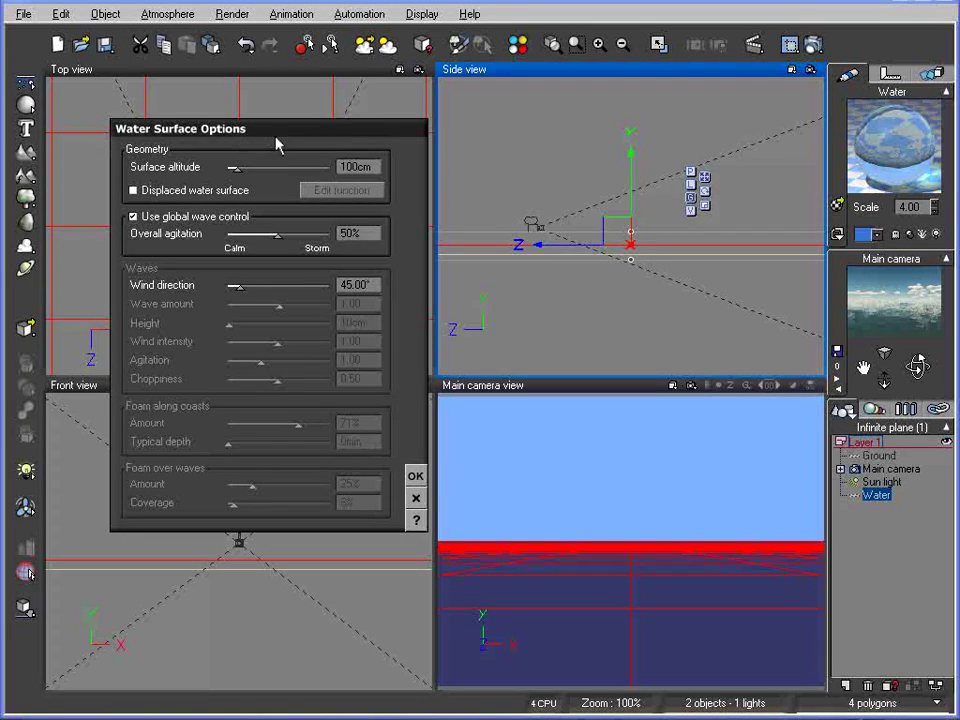
mouse_move(293, 143)
left_mouse_down()
mouse_move(305, 134)
mouse_move(288, 163)
left_mouse_up()
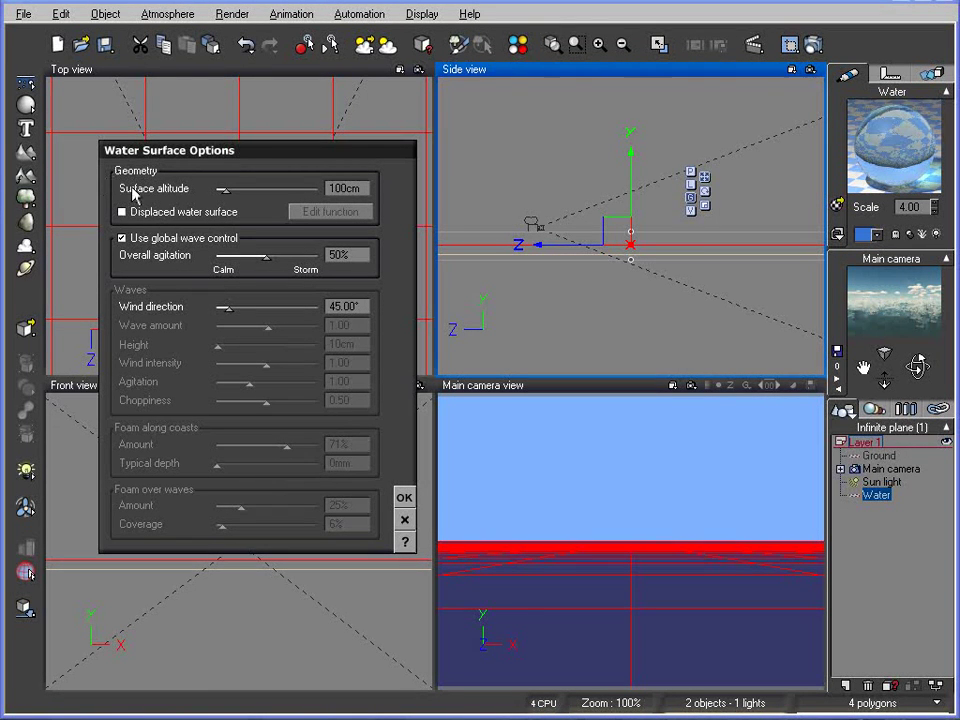
left_click_drag(222, 190, 258, 189)
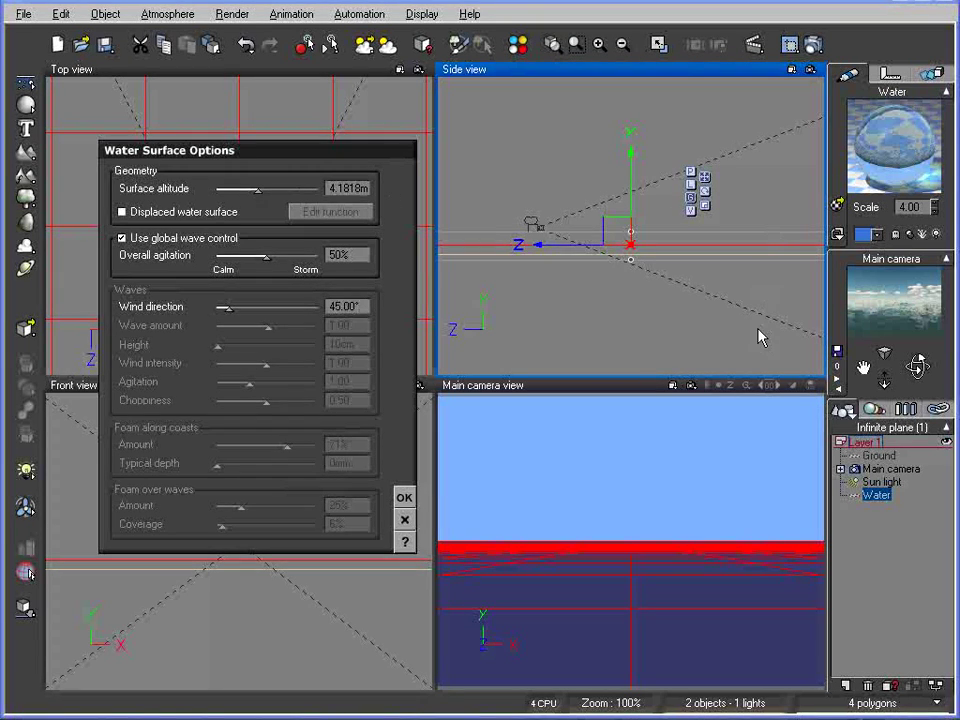
left_click(404, 497)
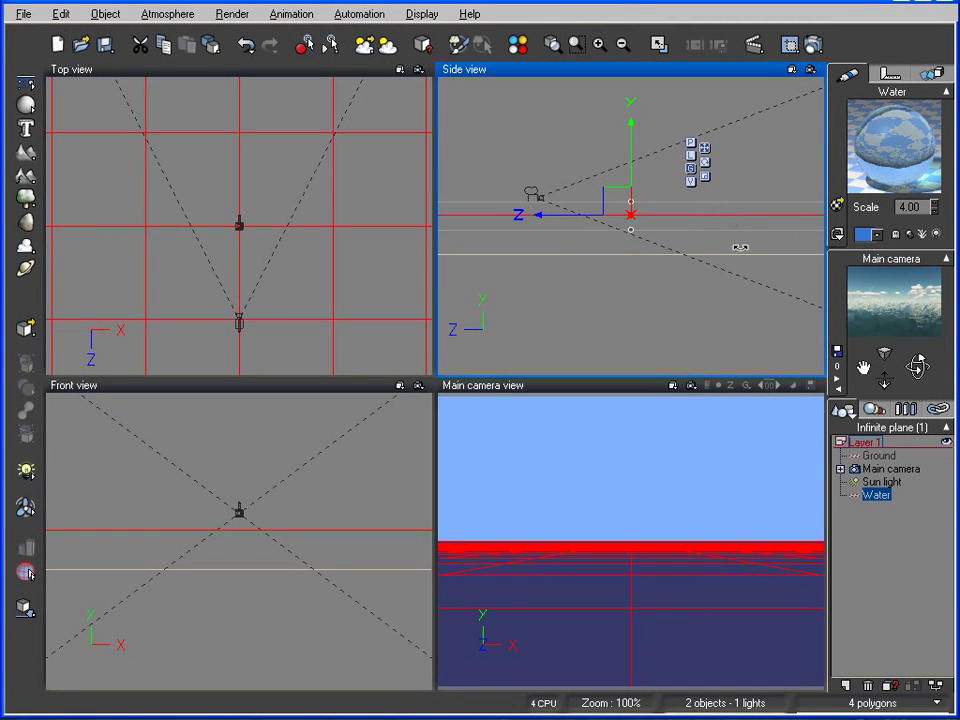
Step: Reopen the Water object's surface options and set the surface altitude to 1 m
right_click(870, 494)
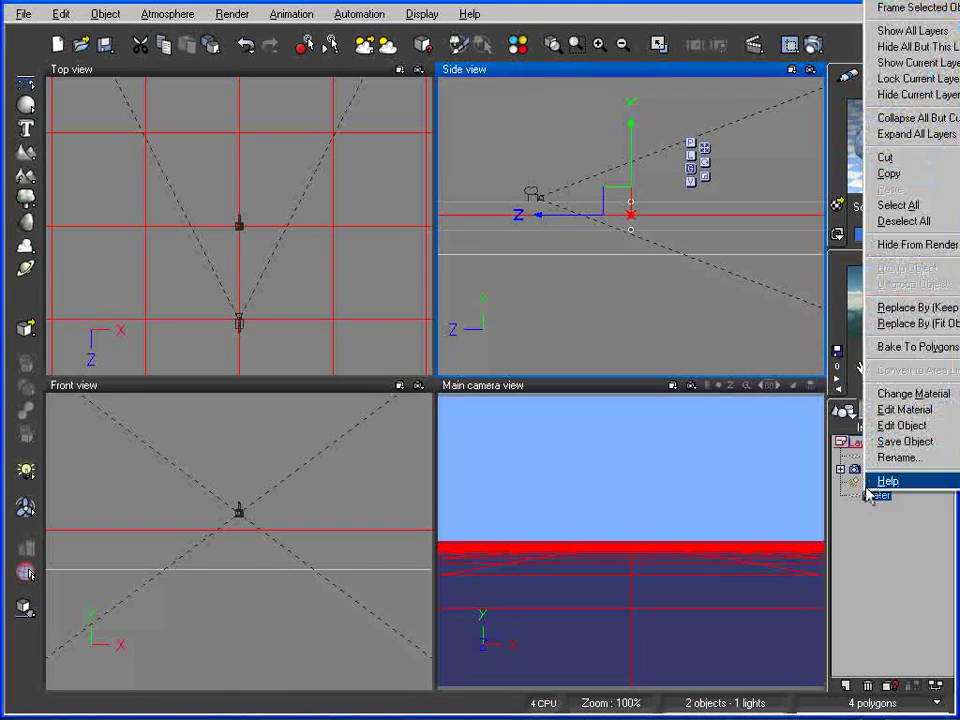
left_click(885, 425)
left_click_drag(258, 193, 238, 193)
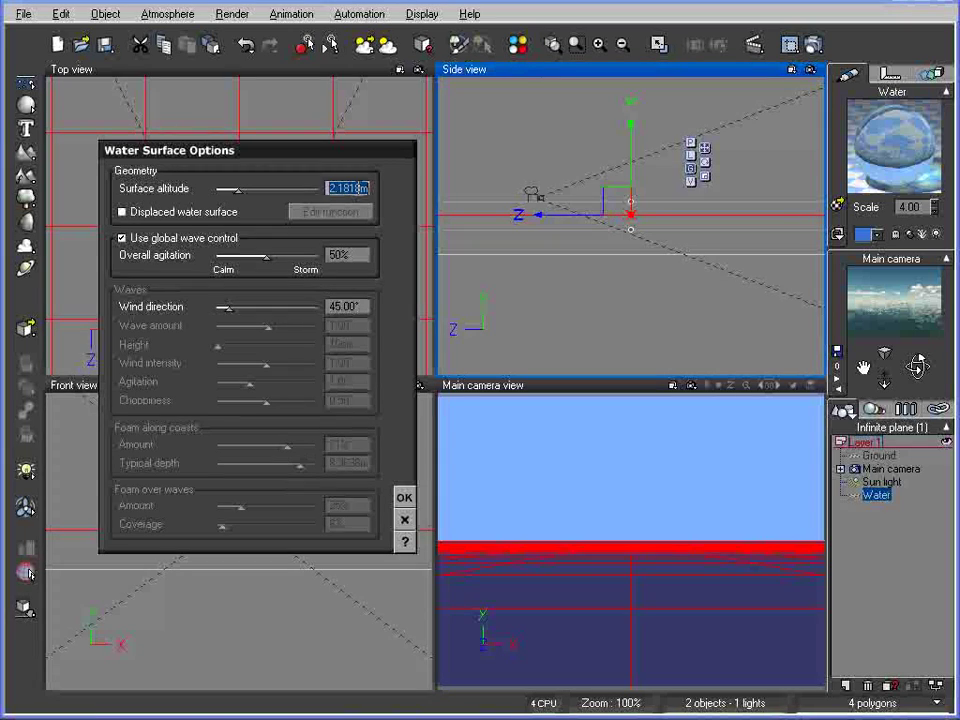
type("1")
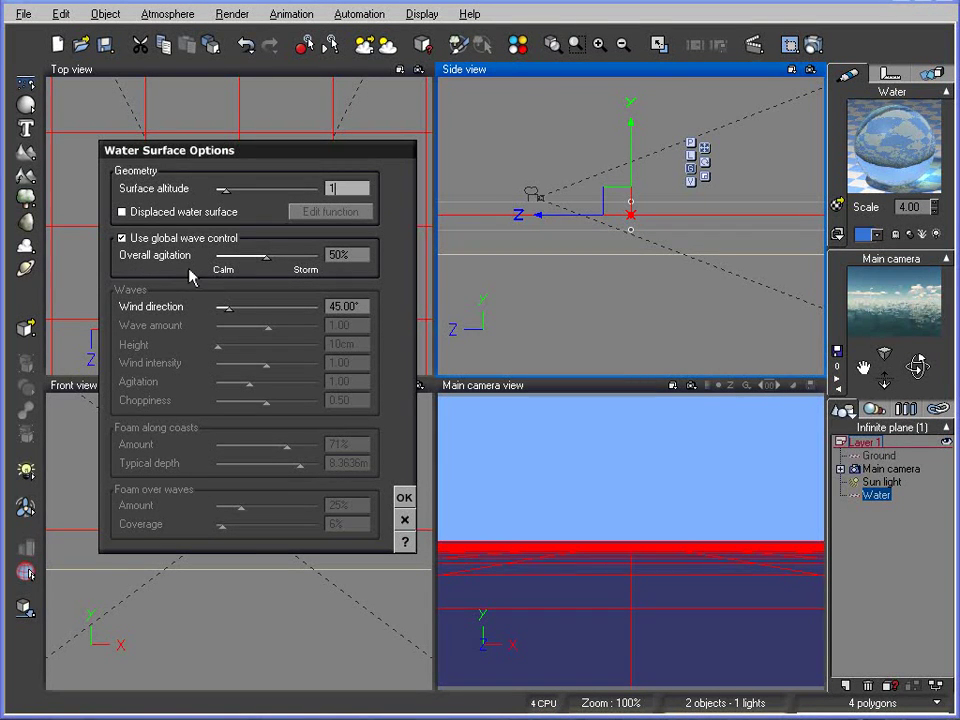
Step: Set the overall agitation to 81% under global wave control, apply it, and test-render the water
mouse_move(266, 257)
left_mouse_down()
mouse_move(225, 258)
mouse_move(288, 257)
mouse_move(258, 260)
left_mouse_up()
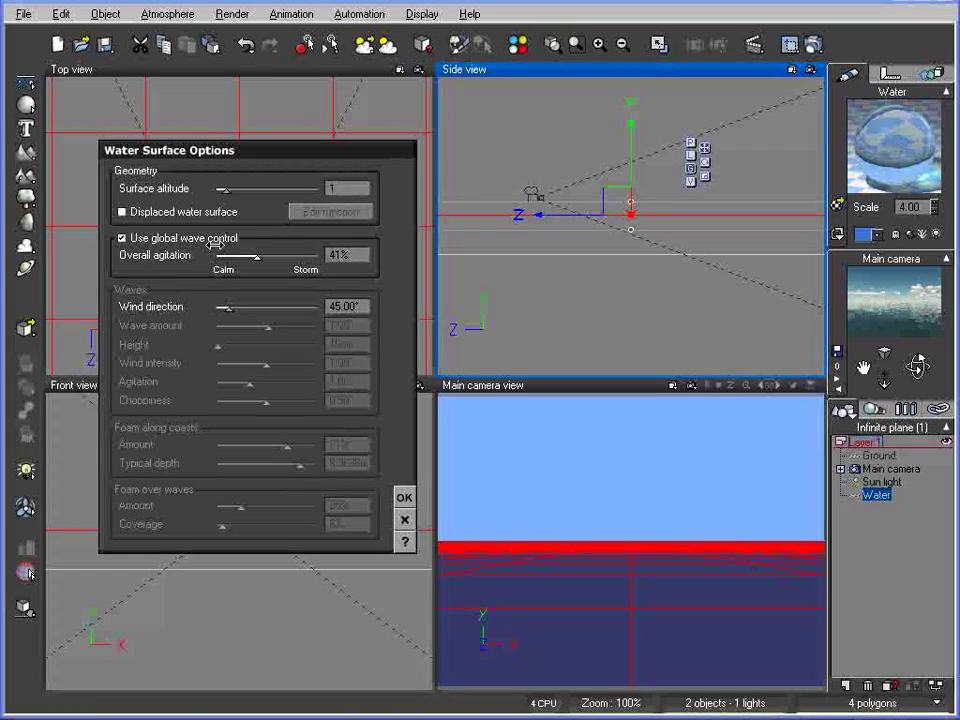
left_click(122, 238)
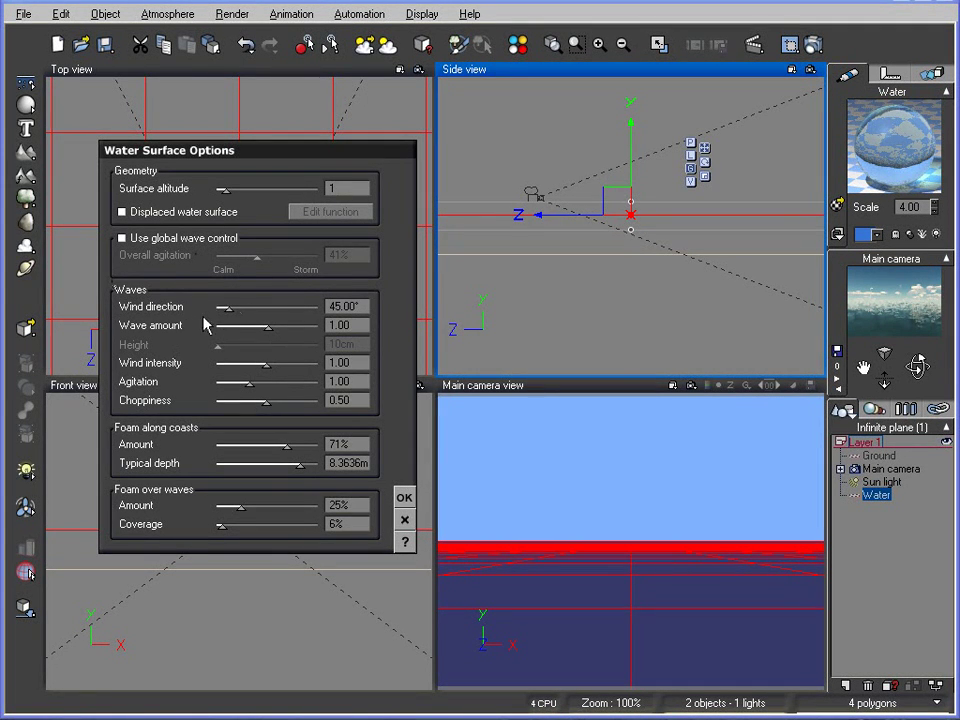
left_click(122, 239)
left_click_drag(257, 258, 296, 258)
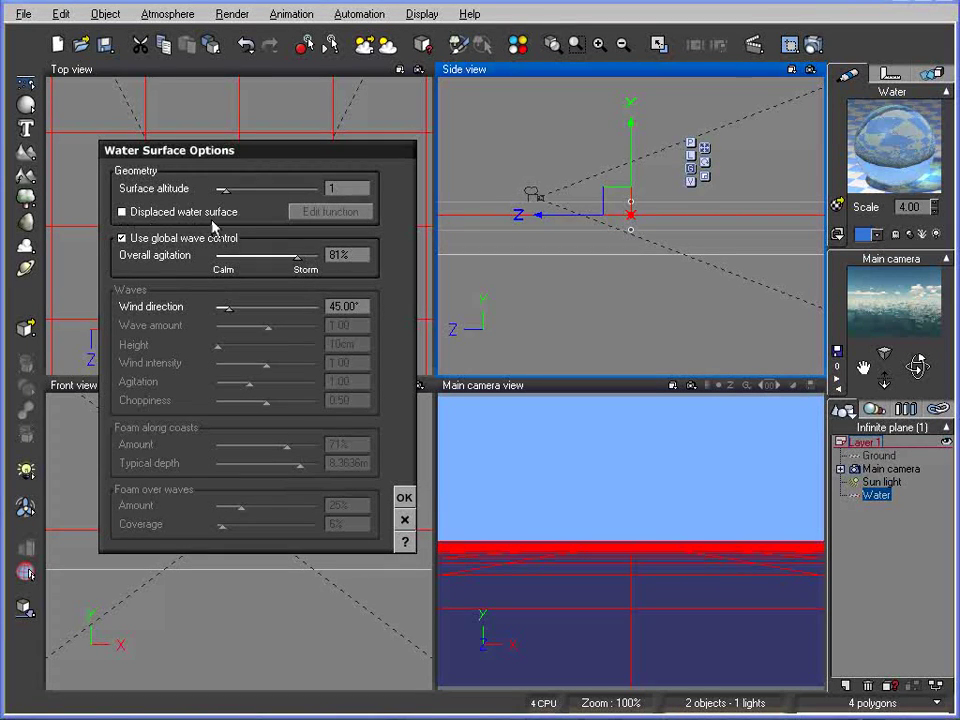
left_click(404, 496)
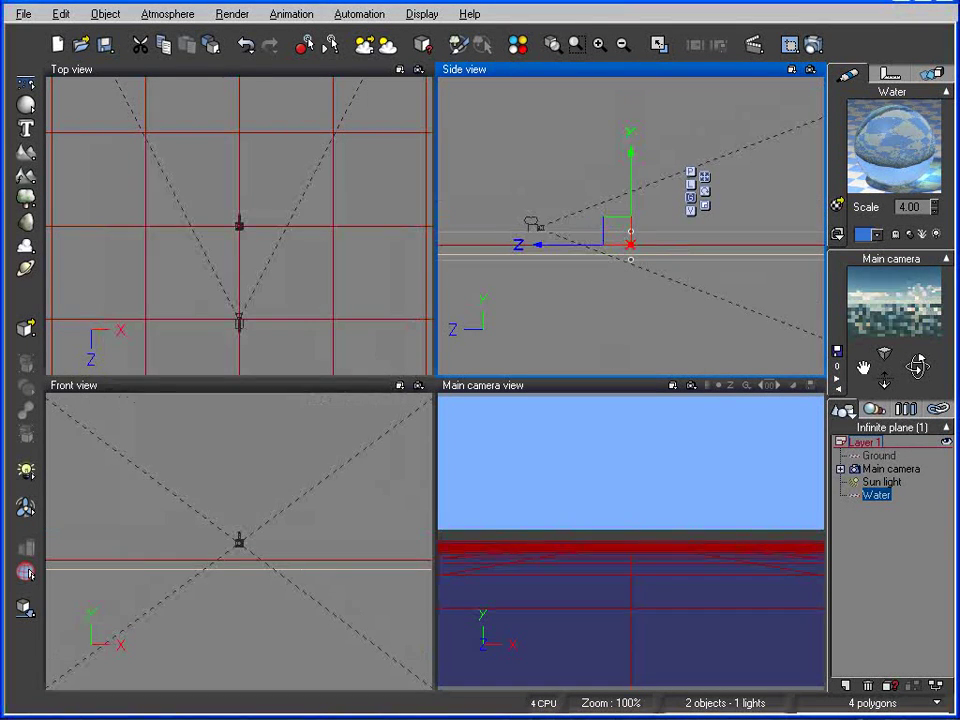
left_click(812, 44)
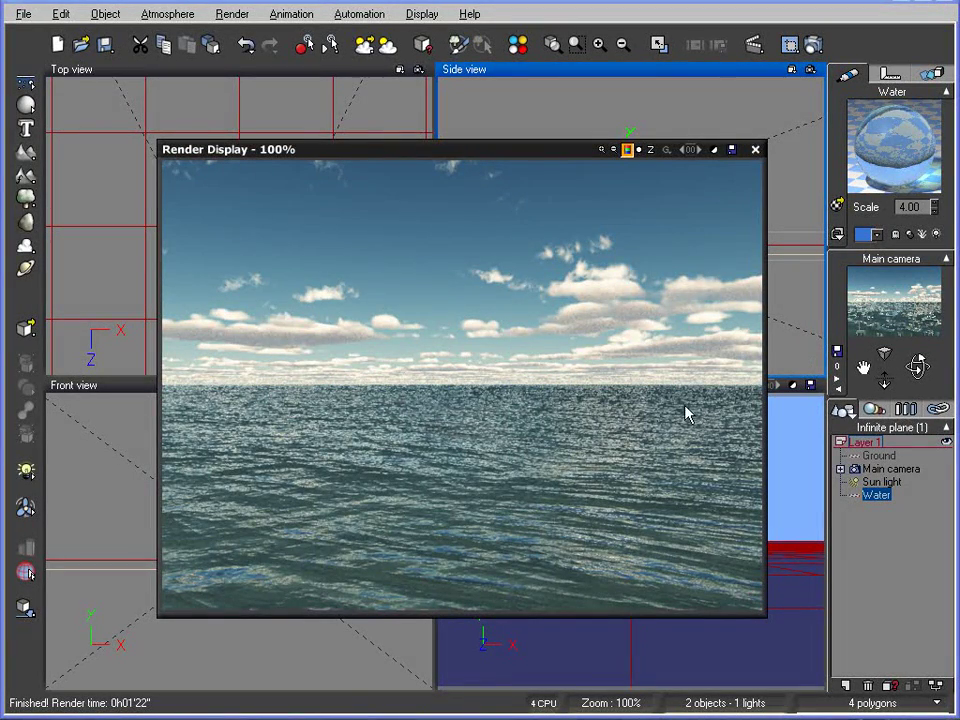
left_click(755, 149)
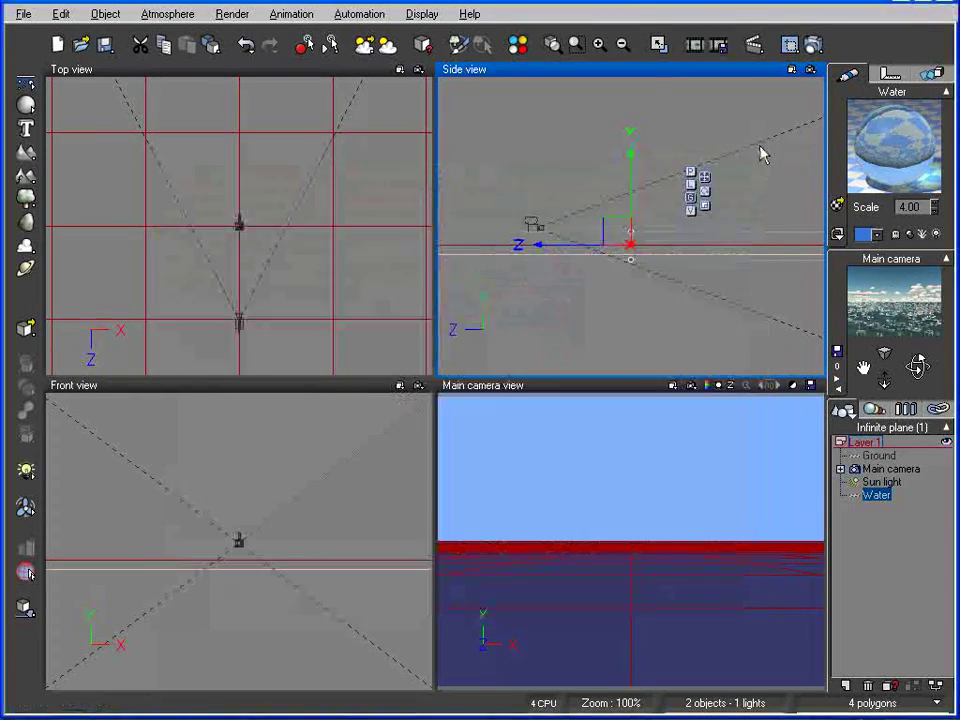
Step: Turn the Water object into a displaced water surface
right_click(876, 500)
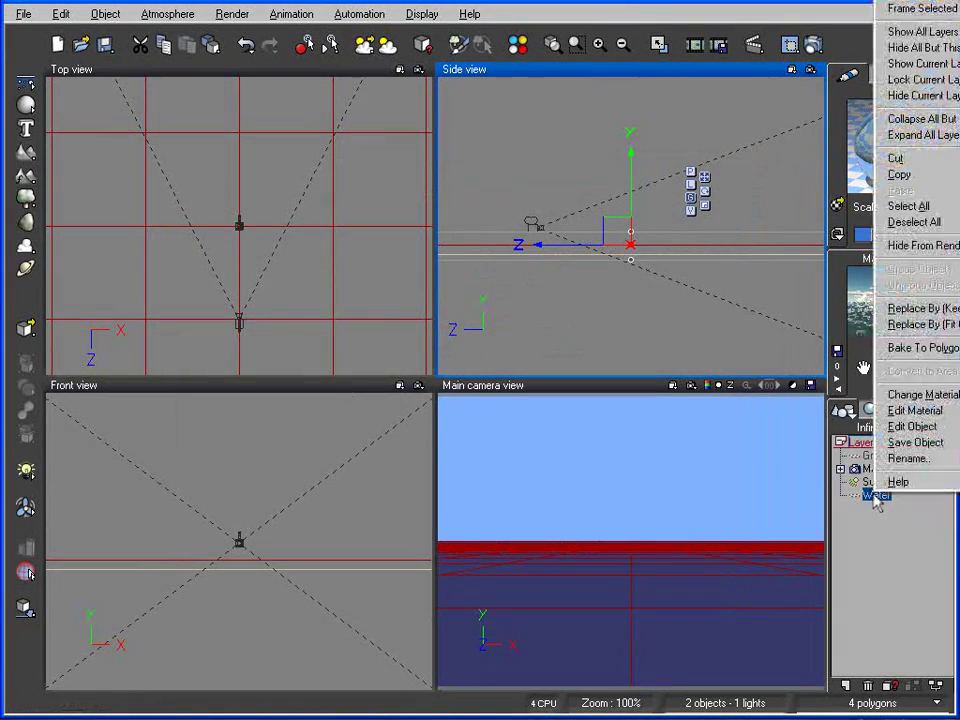
left_click(893, 427)
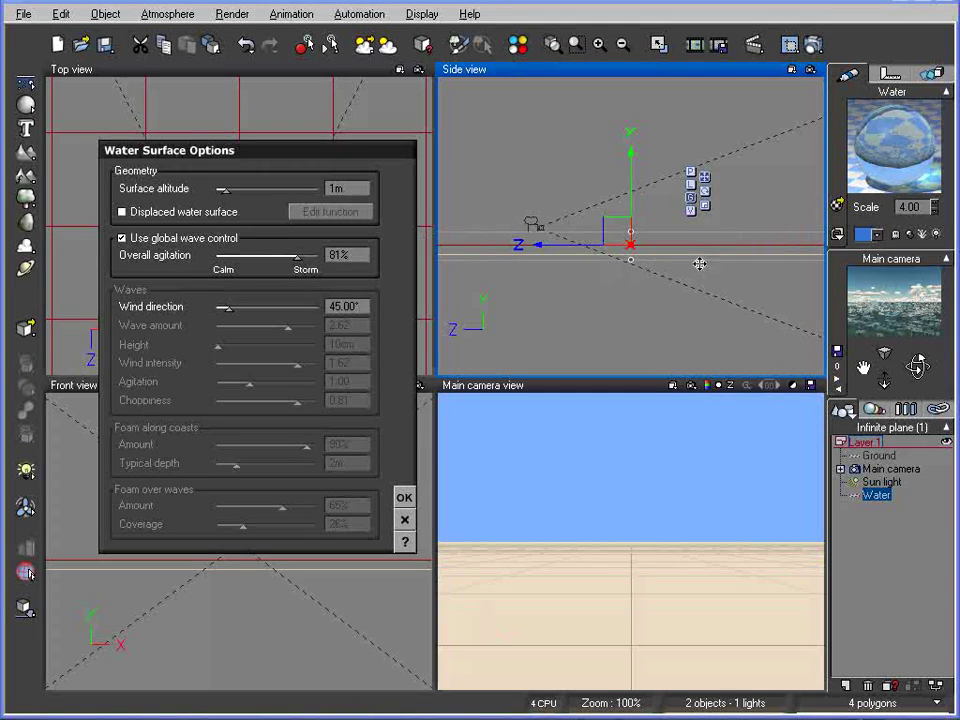
left_click(122, 213)
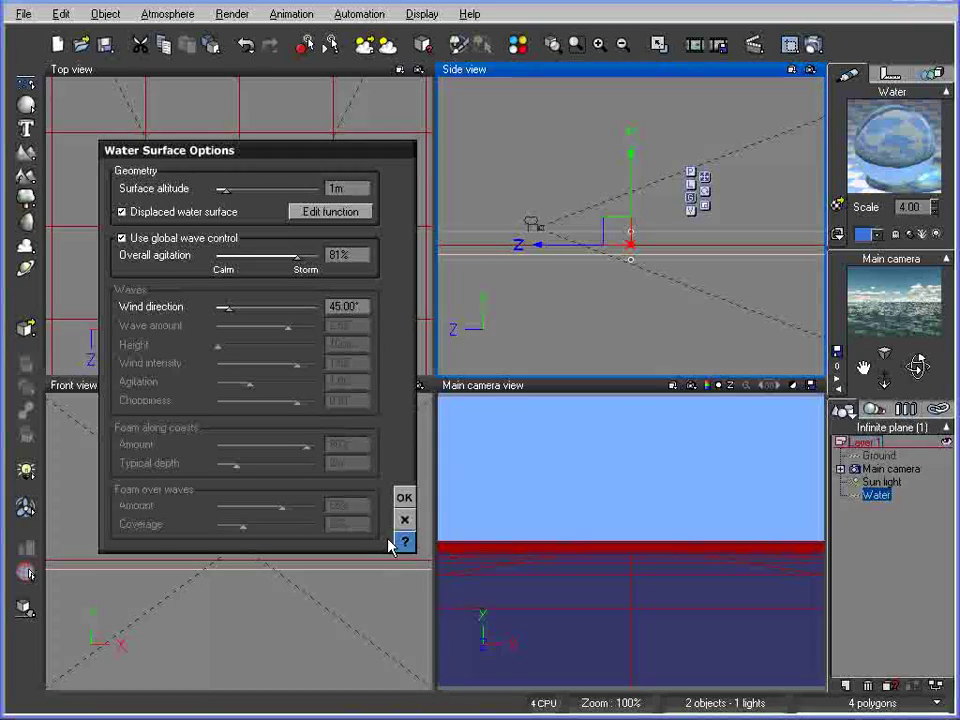
left_click(400, 498)
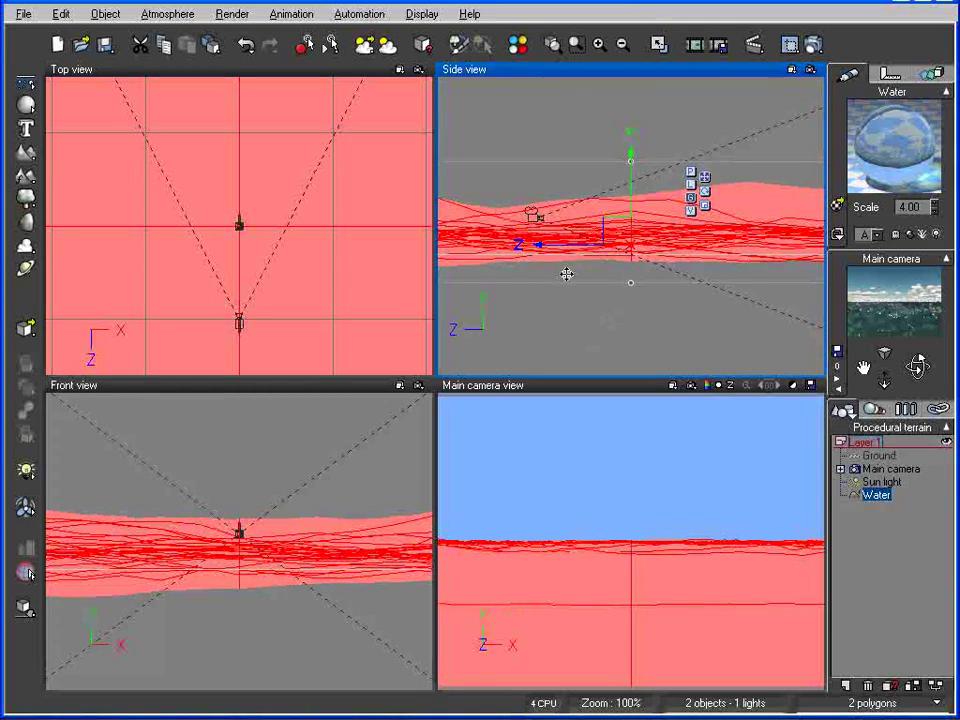
Step: Render the scene to examine the displaced waves, and close the render
left_click(812, 44)
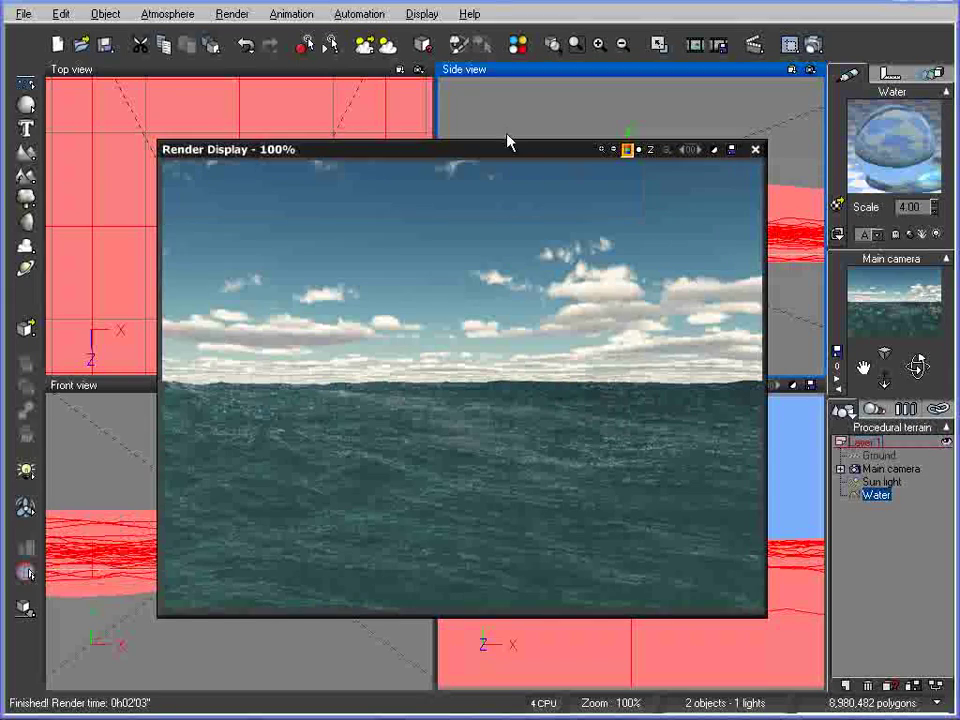
left_click_drag(517, 155, 508, 128)
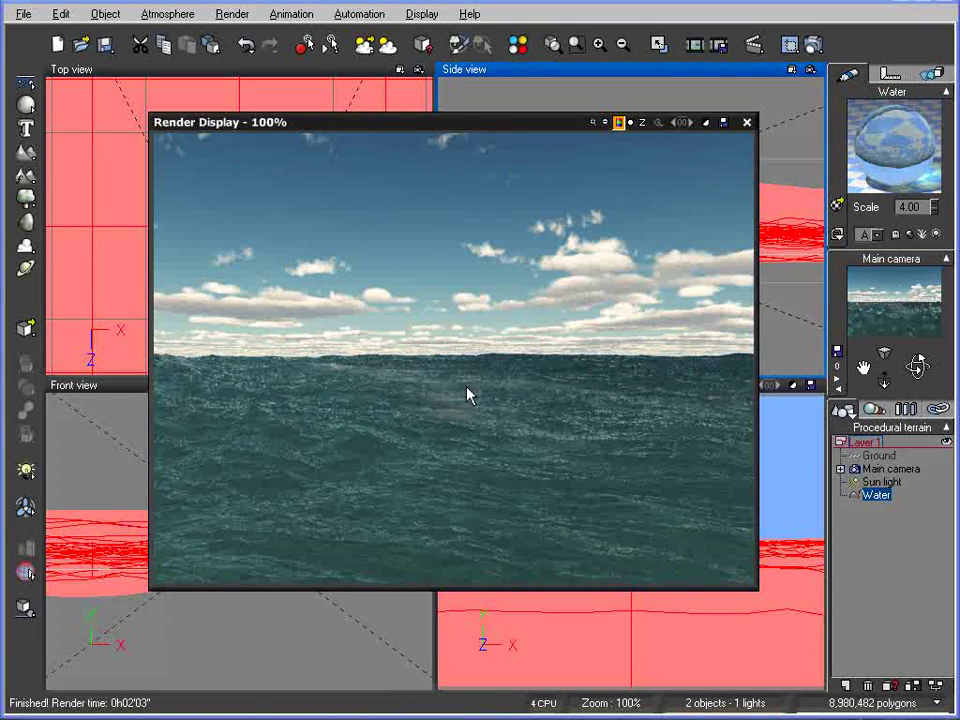
left_click_drag(535, 130, 497, 139)
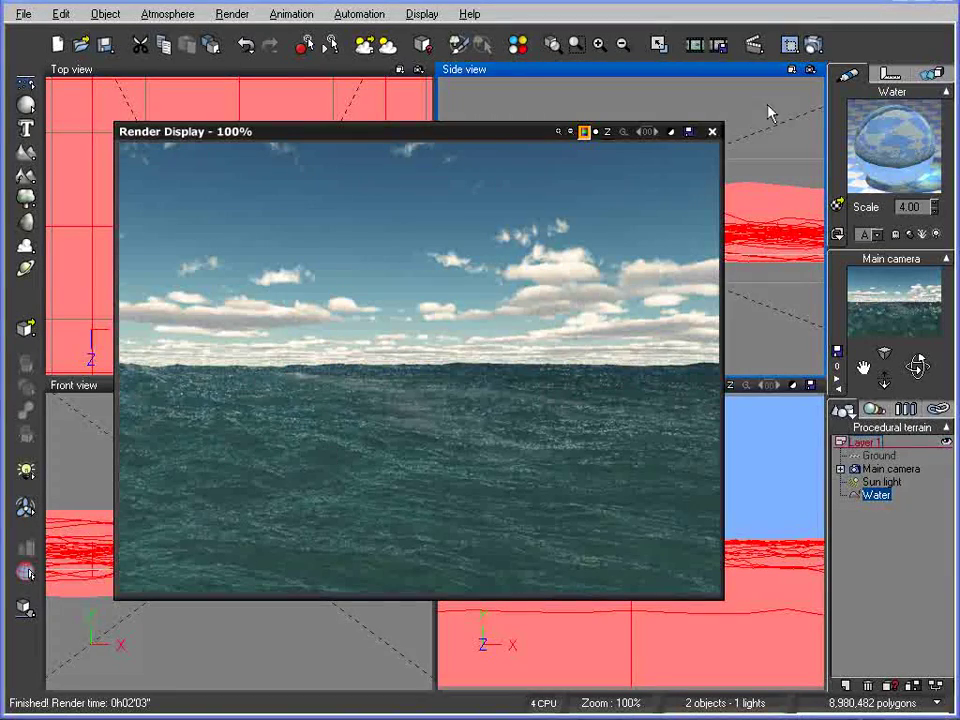
left_click(712, 132)
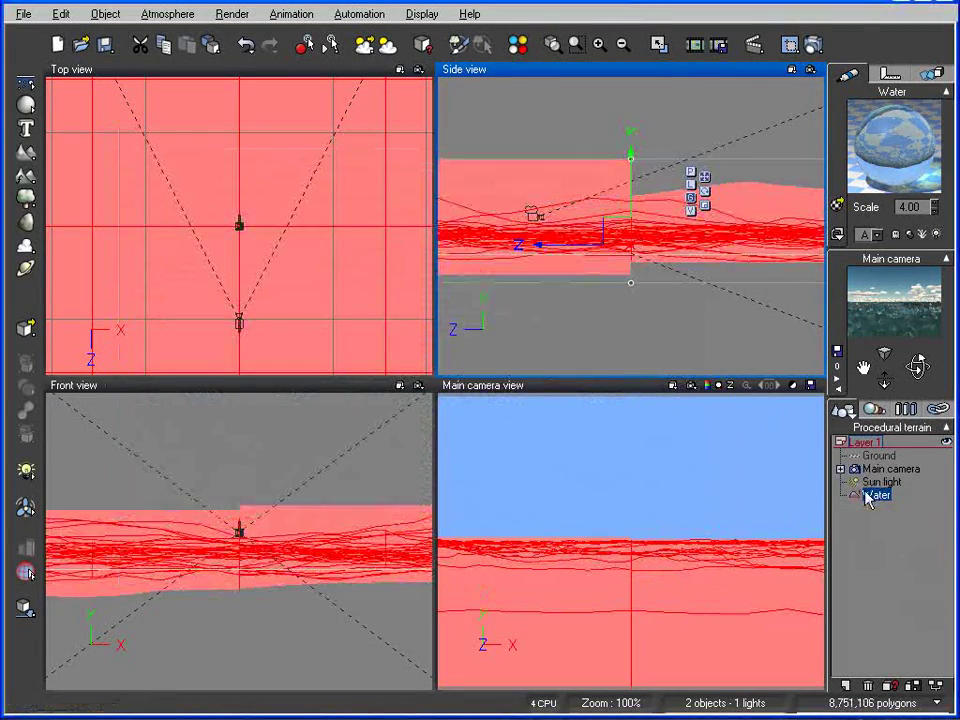
Step: Disable global wave control for the Water object and set foam over waves to 87% amount and 16% coverage
right_click(867, 496)
left_click(903, 424)
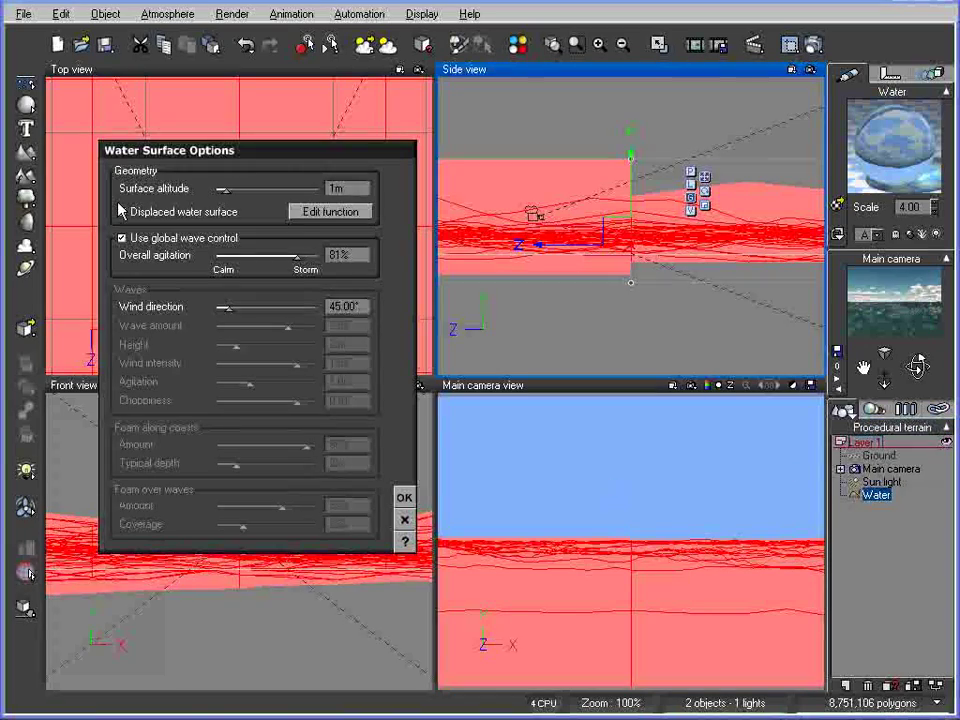
left_click_drag(275, 152, 380, 96)
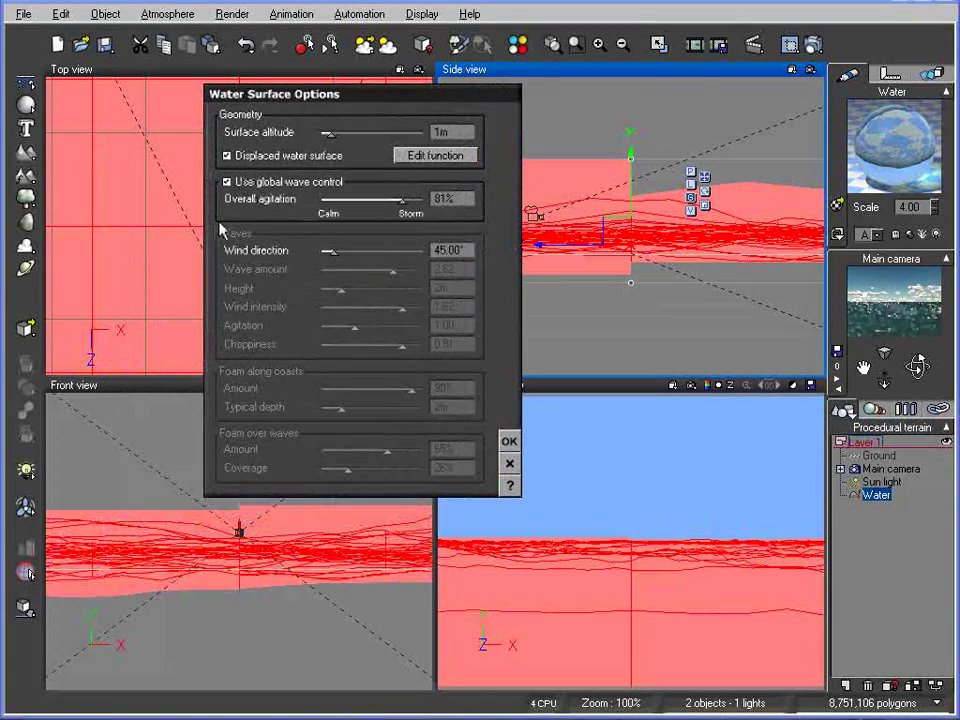
left_click(227, 183)
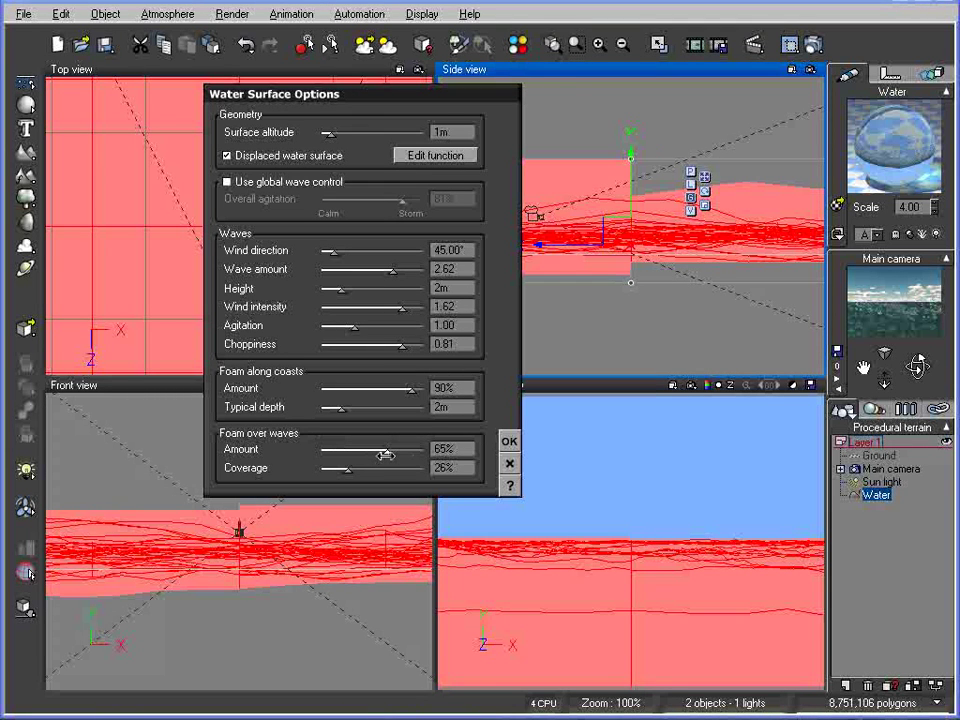
left_click_drag(385, 455, 344, 452)
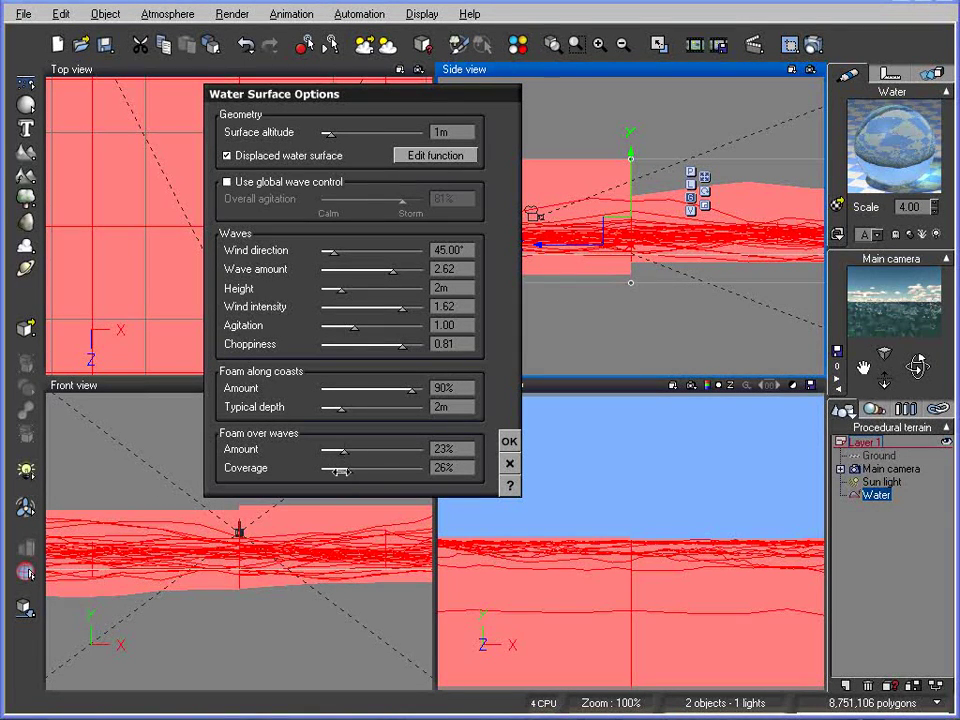
left_click_drag(343, 472, 412, 452)
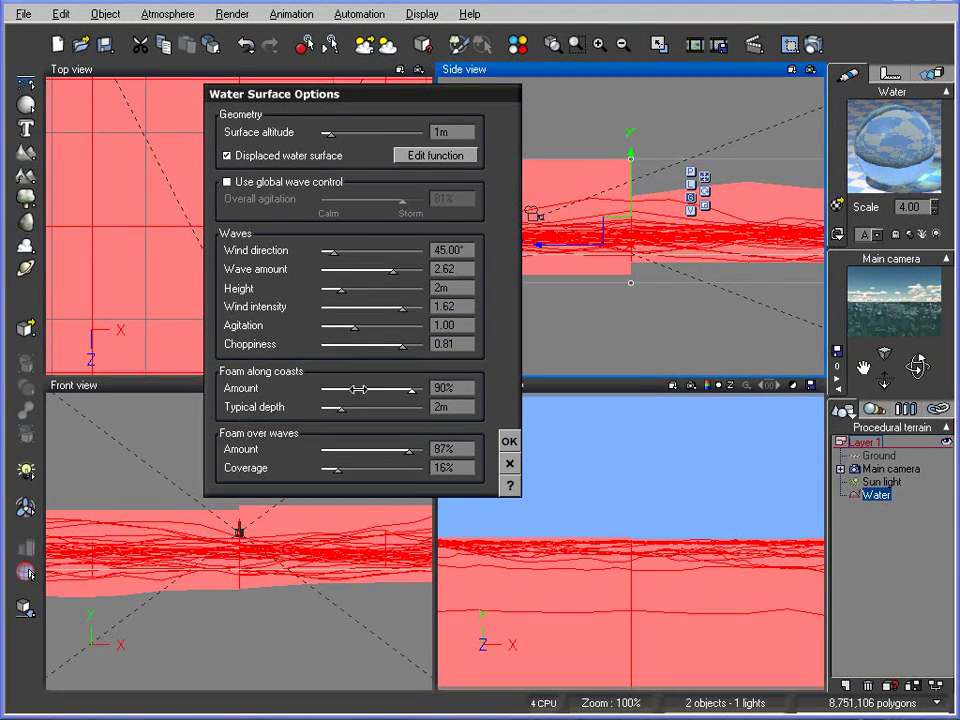
left_click(509, 444)
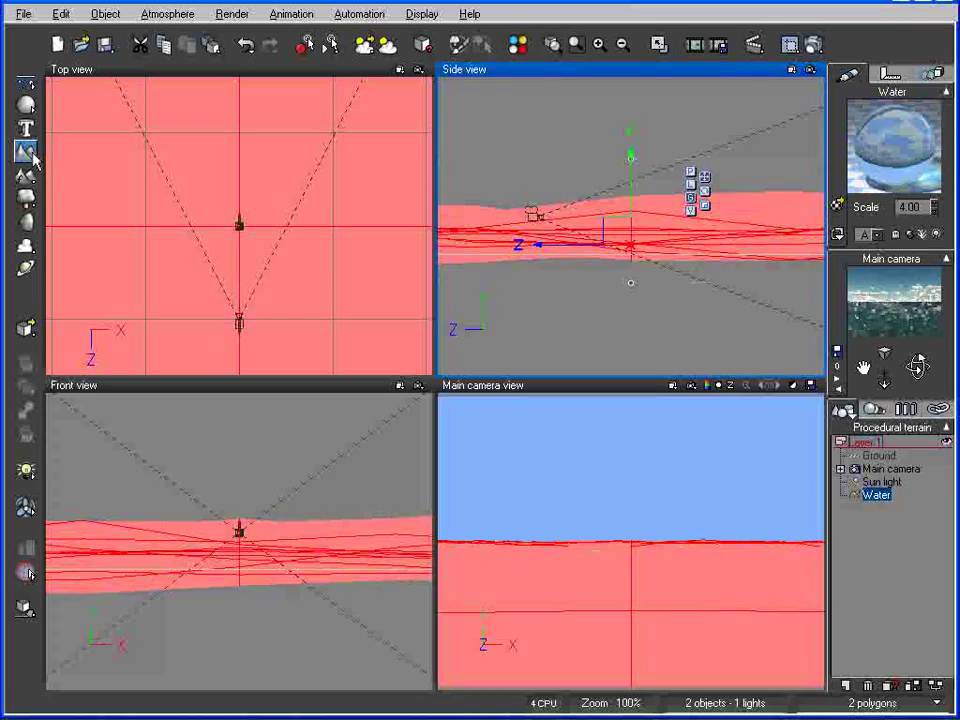
Step: Add a terrain rising from the water and move the main camera back from it, at a height of 1.15 m
left_click(27, 152)
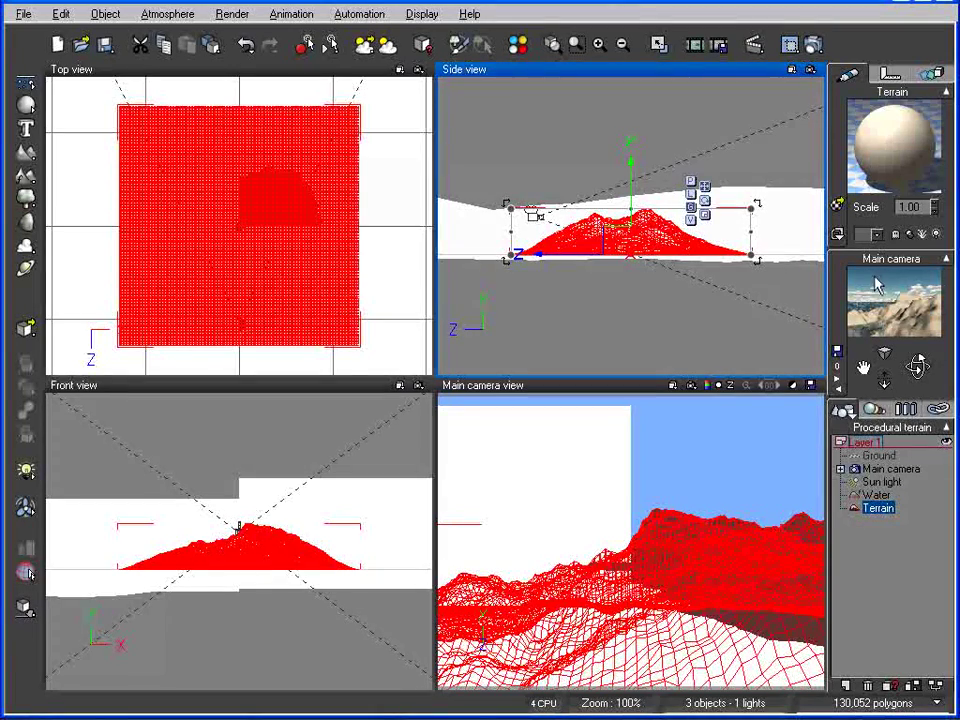
left_click(905, 470)
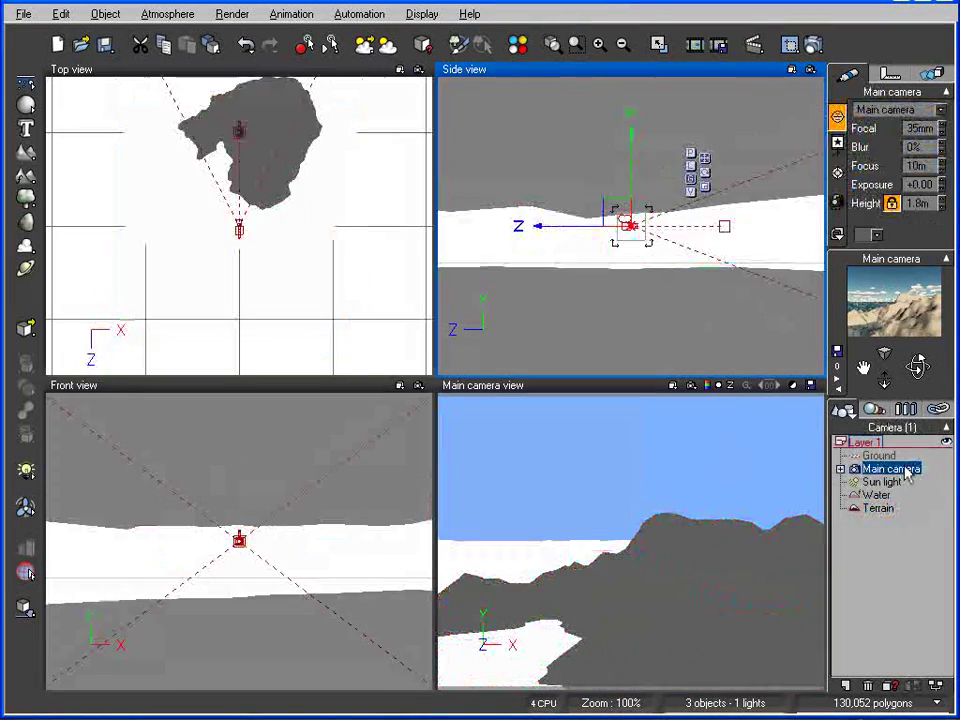
left_click_drag(615, 211, 592, 222)
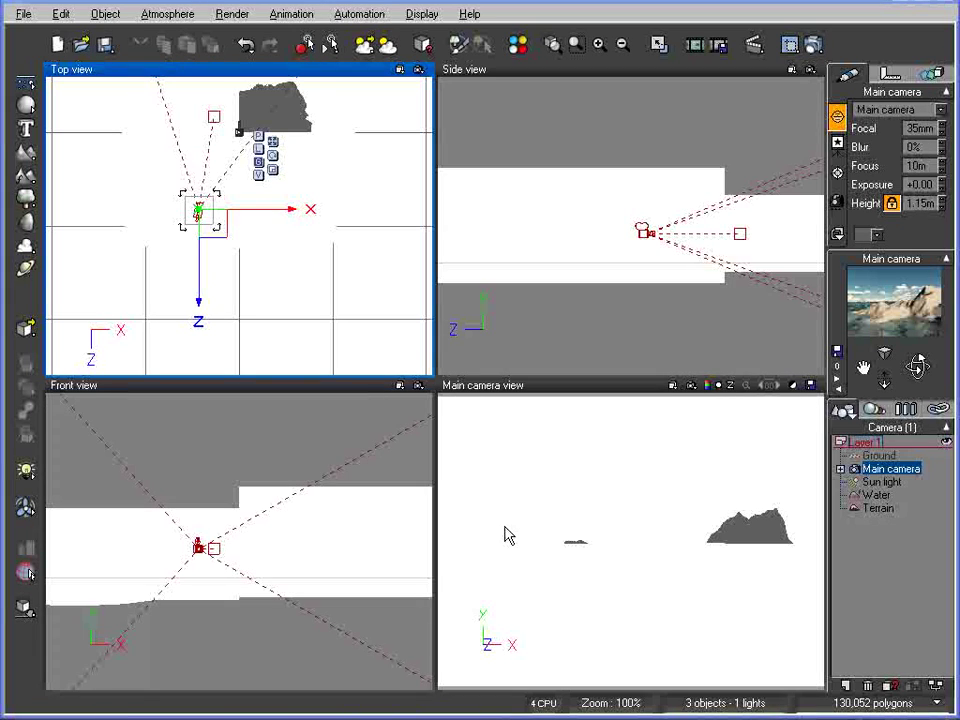
Step: Render the scene to examine the foam along the terrain's coast, and close the render
left_click(812, 45)
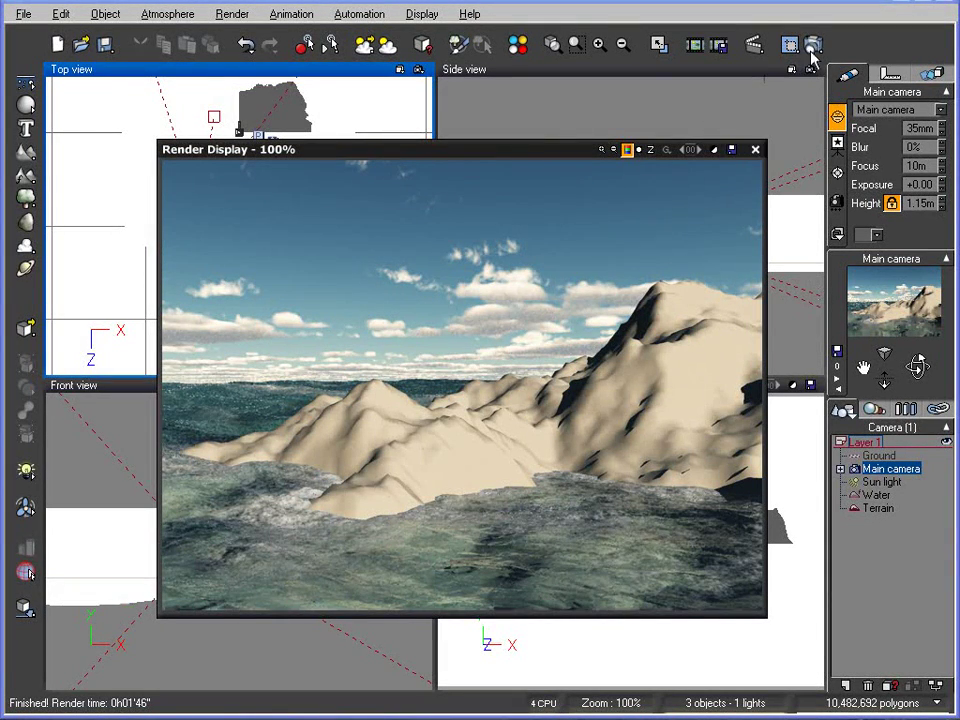
right_click(759, 162)
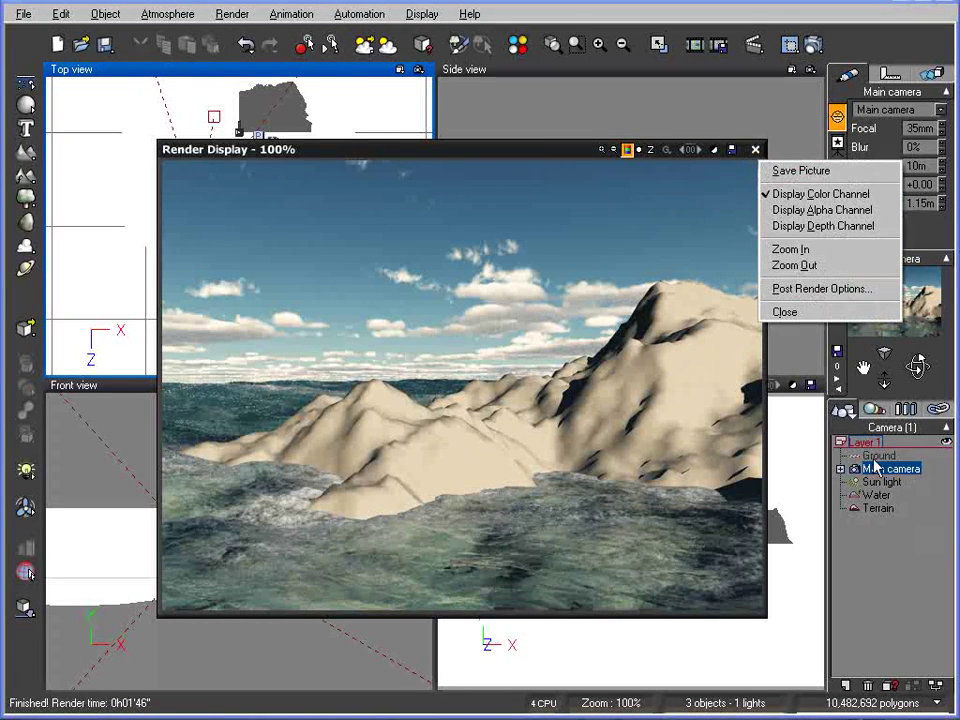
left_click(756, 149)
Step: Reopen the Water object's surface options and reduce the amount of foam along coasts to 41%
right_click(876, 495)
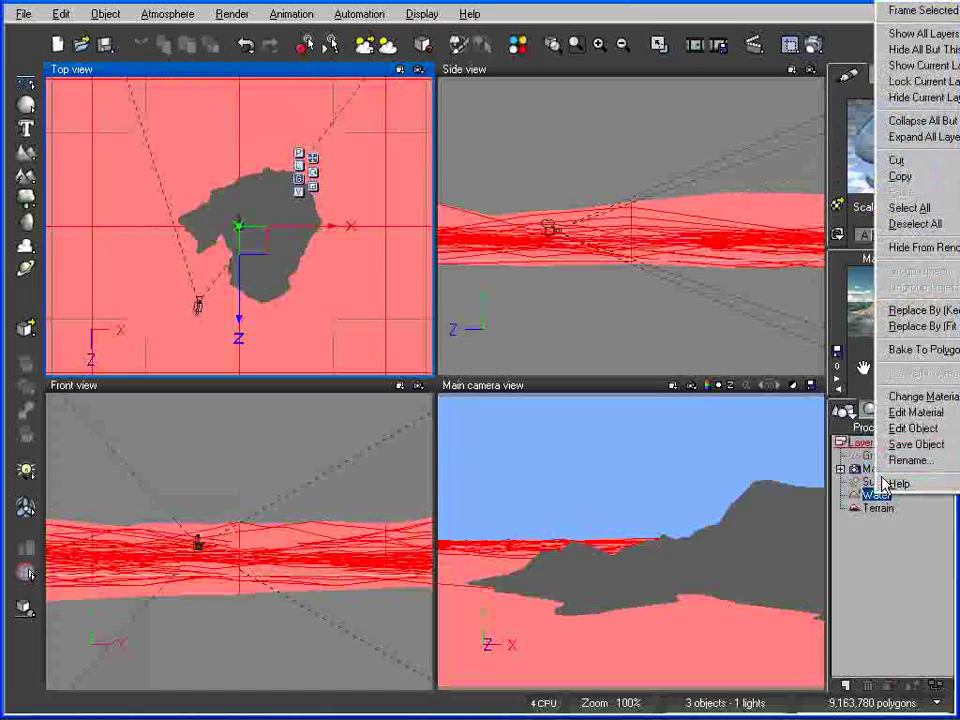
left_click(906, 426)
left_click_drag(401, 94, 409, 120)
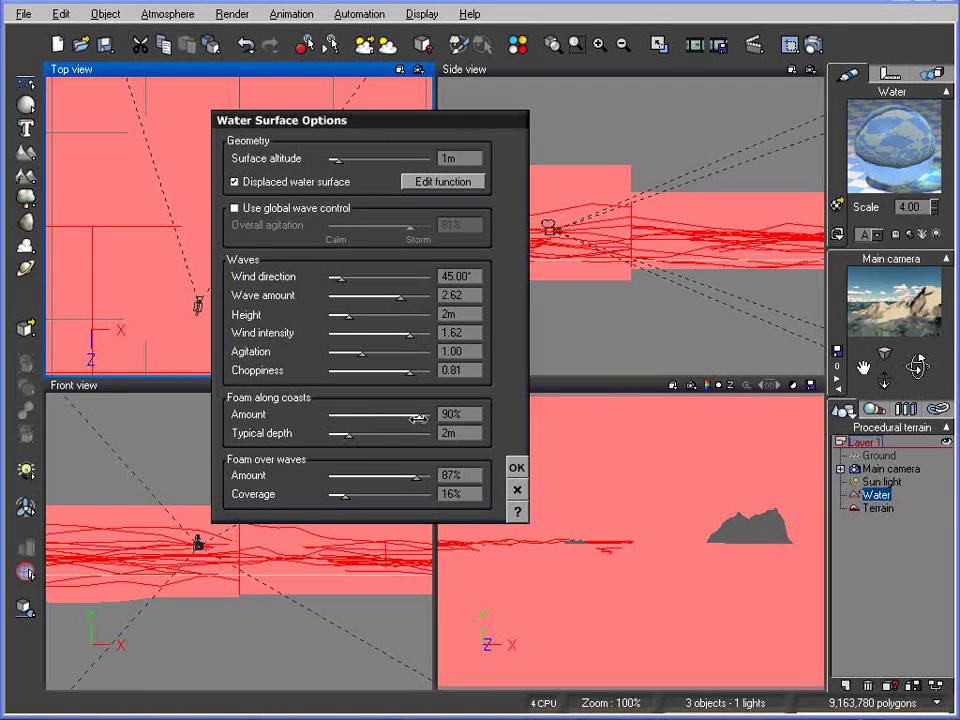
left_click_drag(417, 418, 368, 416)
Step: Set the waves to amount 1.76, height 4.8182 m, agitation 1.50 and choppiness 0.87, and accept the water surface options
left_click_drag(343, 317, 424, 315)
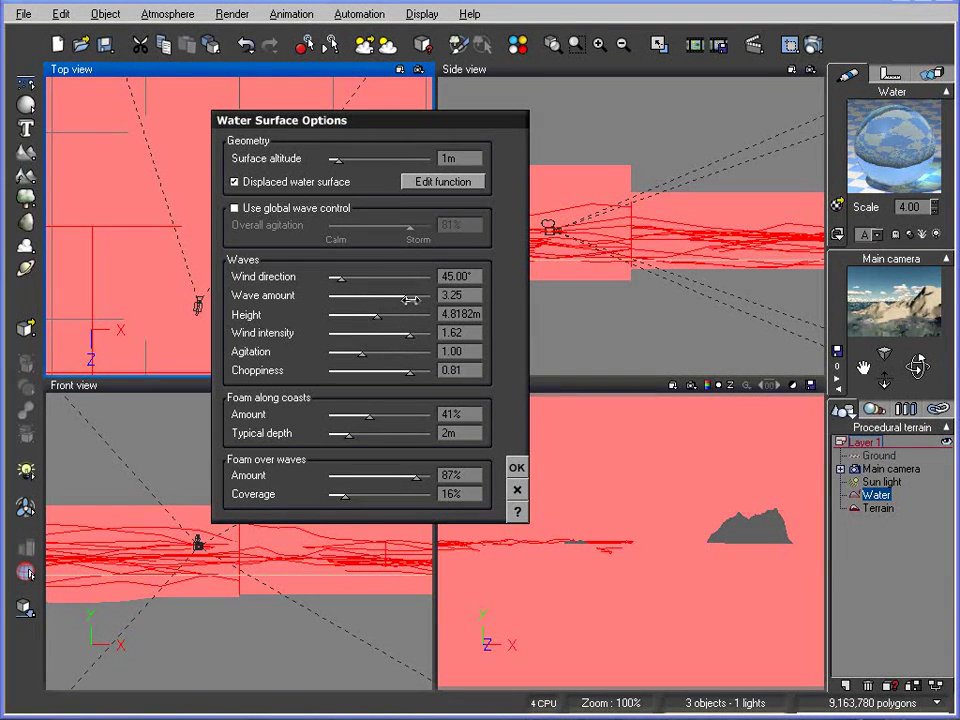
left_click_drag(404, 300, 397, 300)
left_click_drag(363, 359, 417, 371)
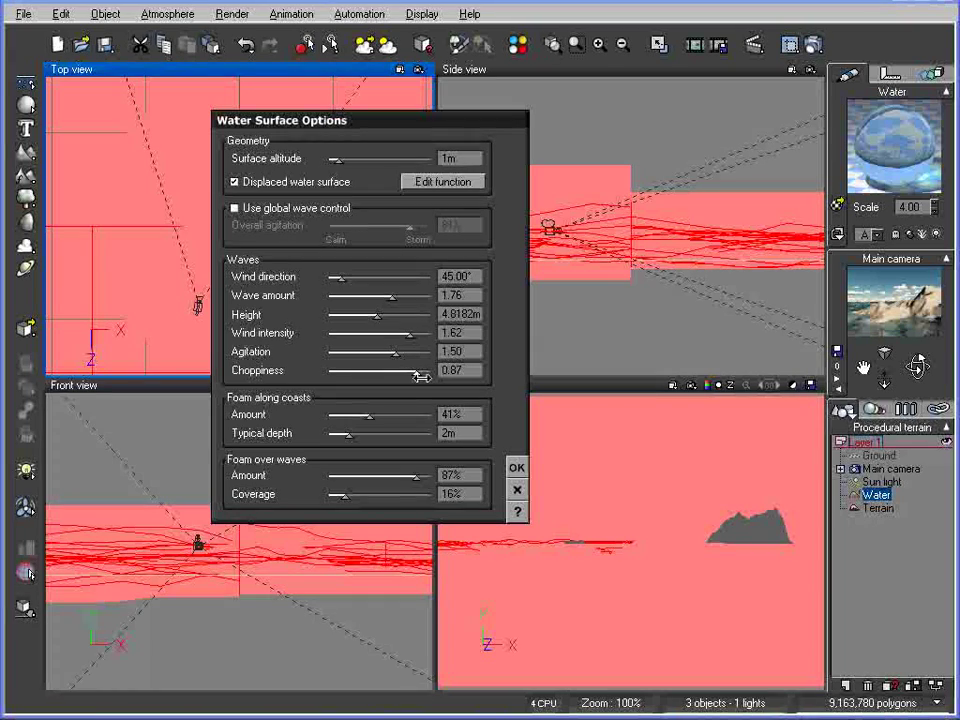
left_click(516, 467)
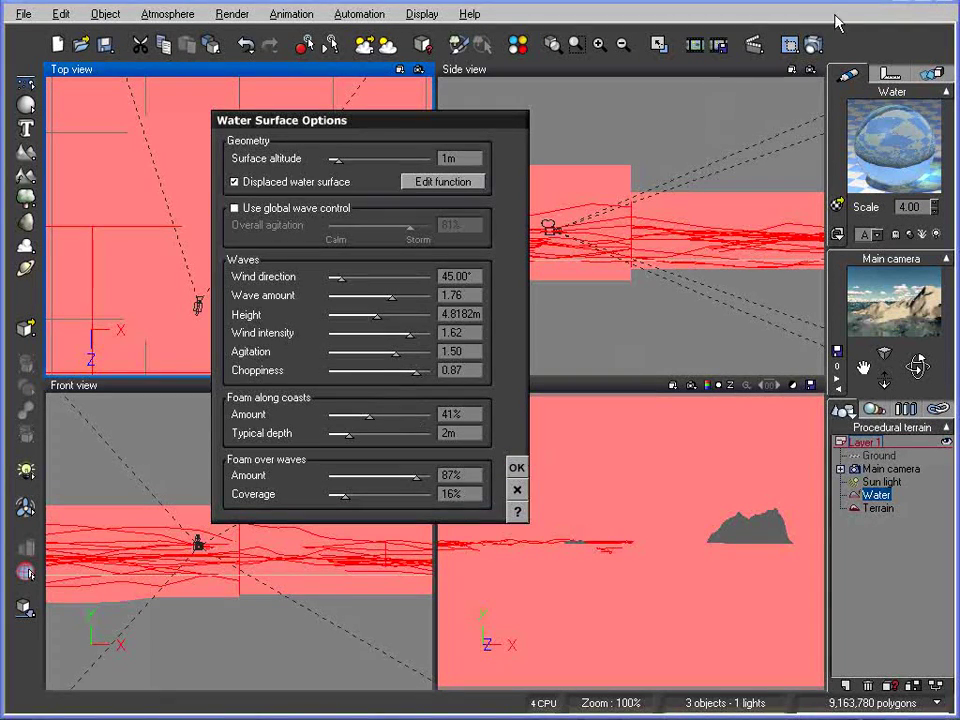
Step: Render the scene to examine the higher, choppier waves around the terrain, and close the render
left_click(813, 44)
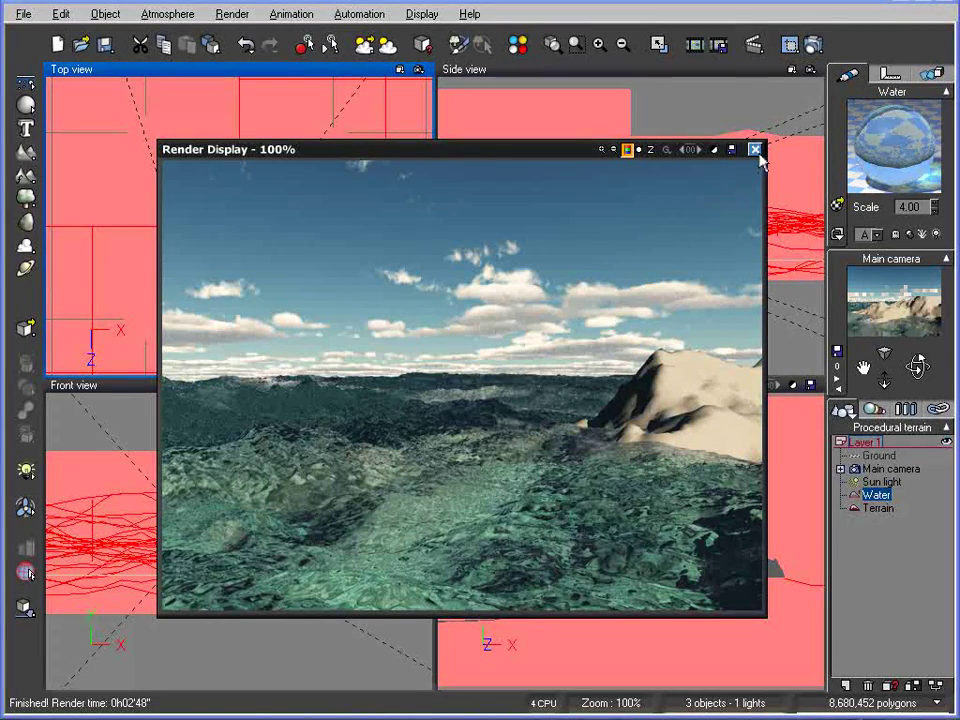
left_click(755, 150)
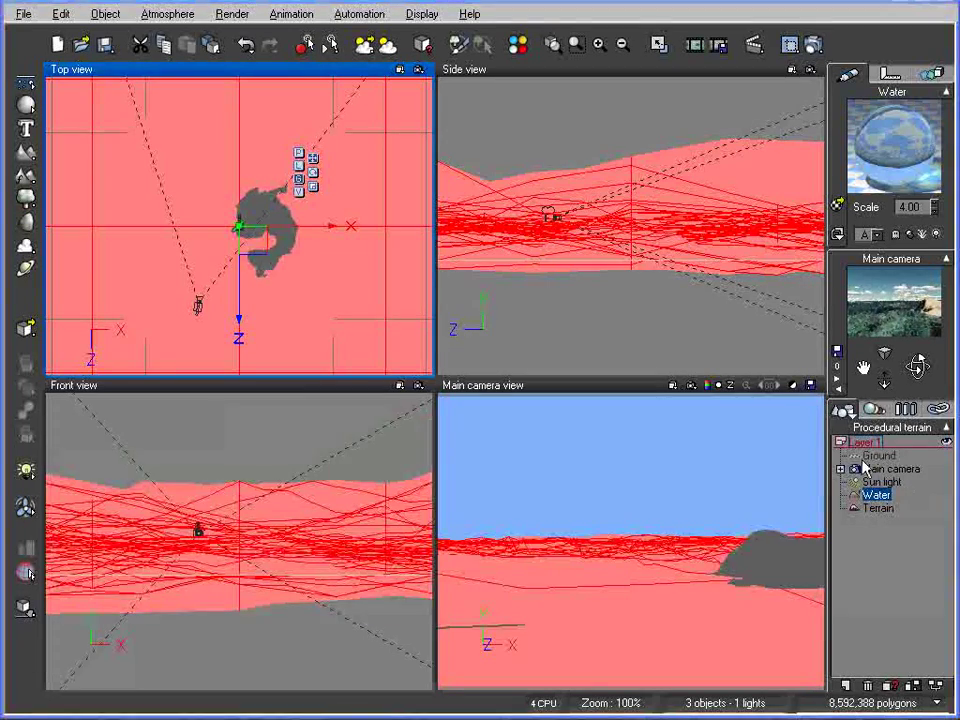
Step: Re-enable global wave control for the Water object and lower the overall agitation to the calm extreme
right_click(868, 496)
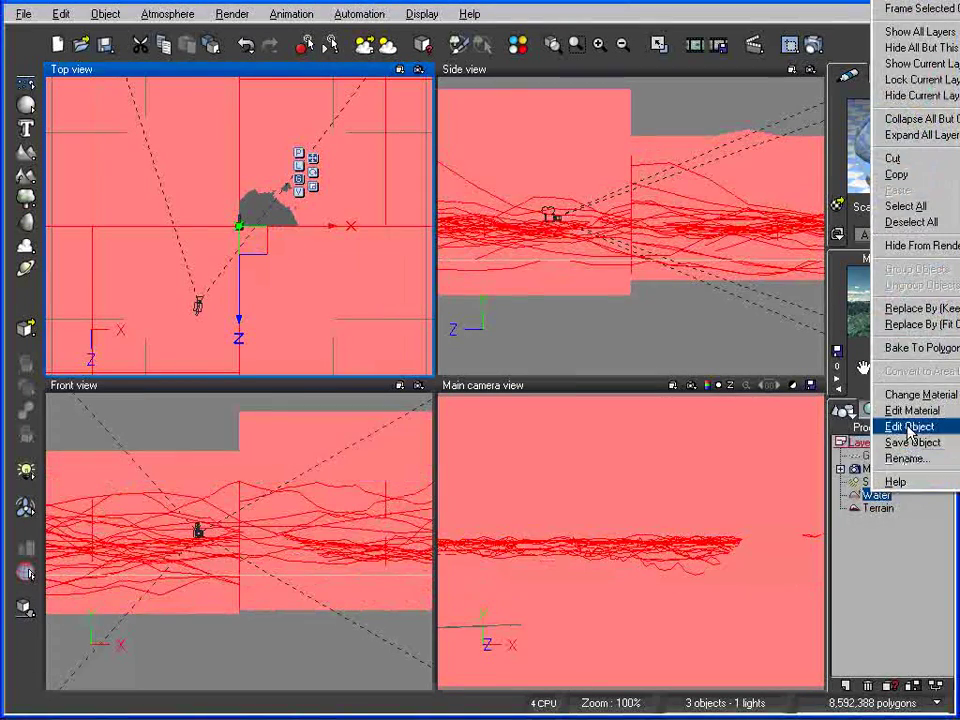
left_click(917, 426)
left_click_drag(396, 126, 397, 182)
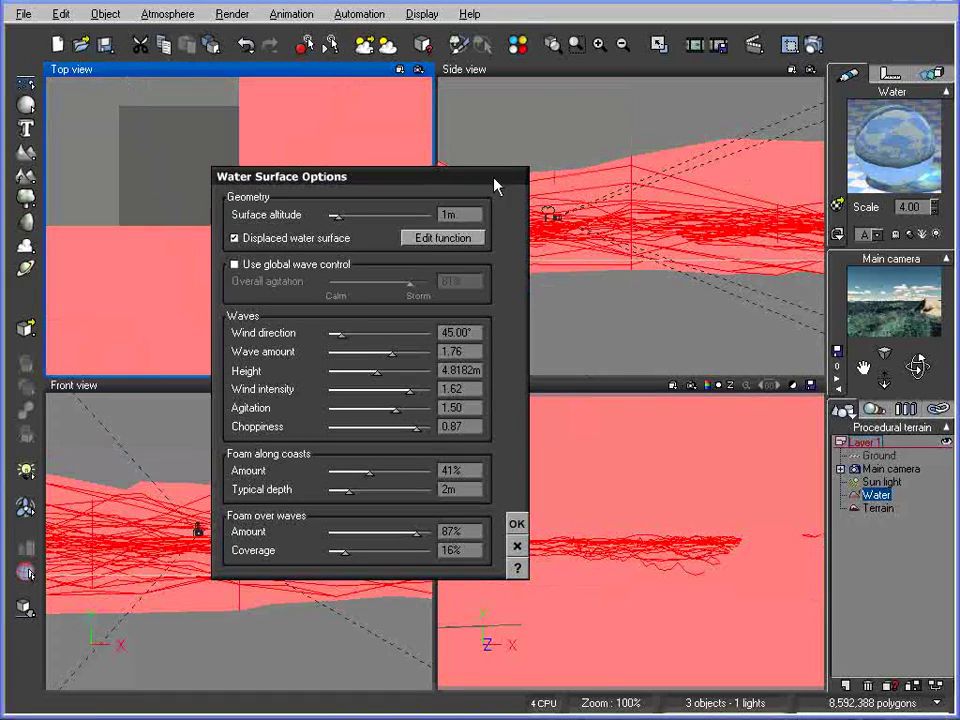
left_click(236, 266)
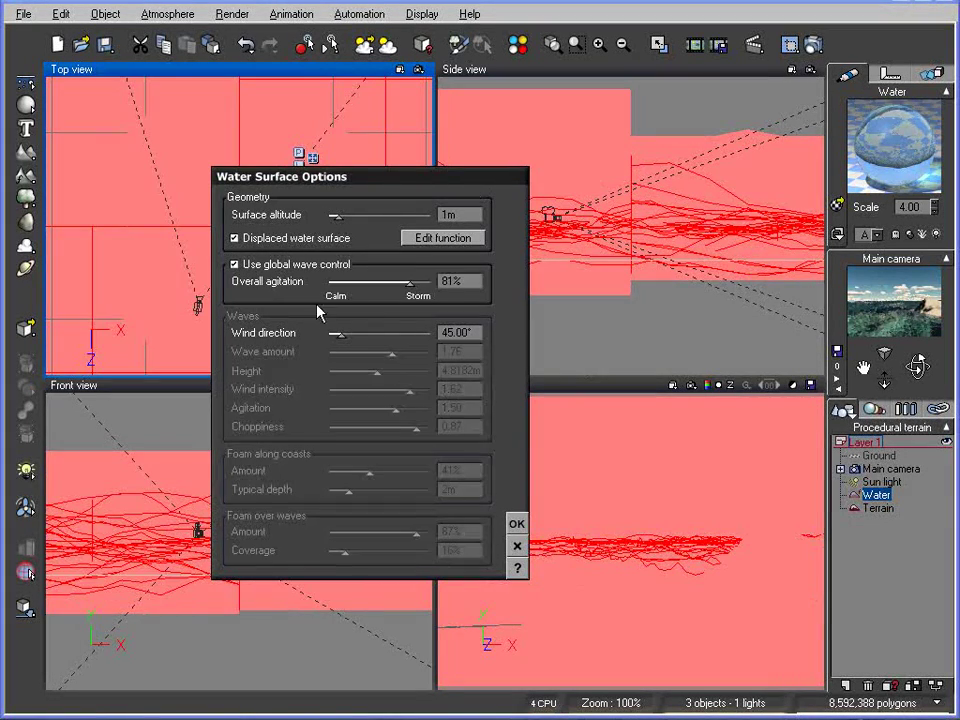
left_click_drag(416, 287, 329, 287)
left_click(516, 523)
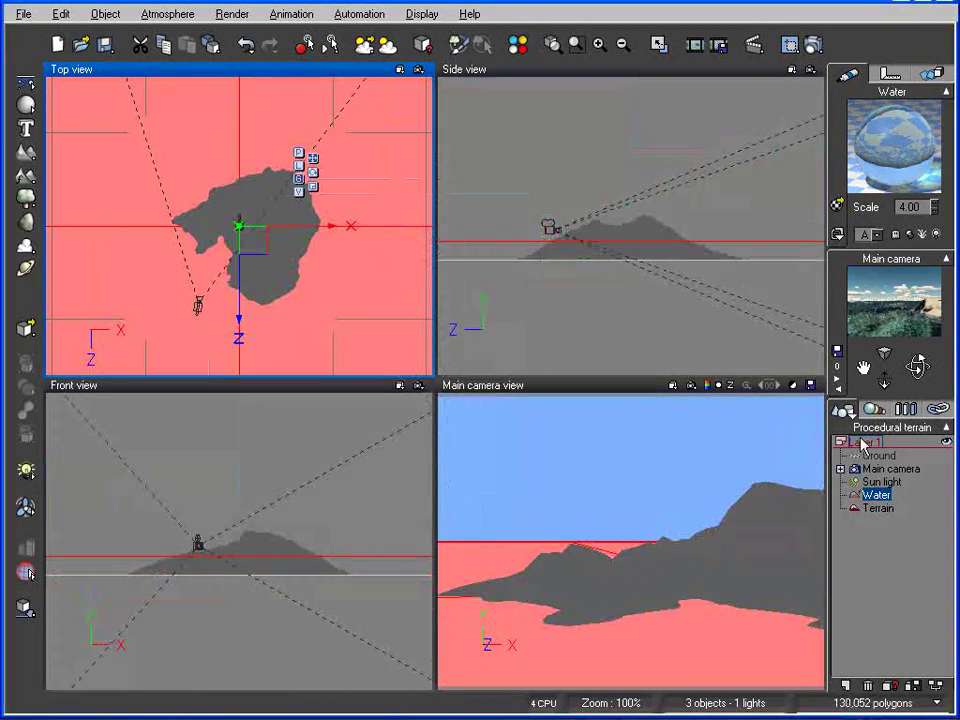
Step: Cut the Terrain object out of the scene, leaving only the water
left_click(877, 508)
right_click(877, 508)
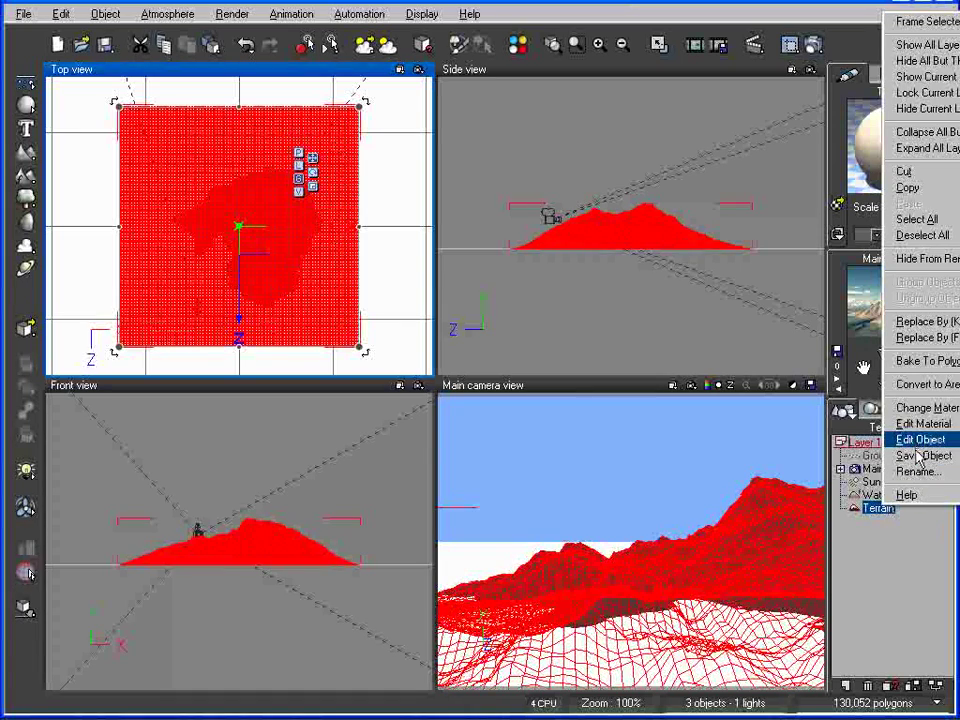
left_click(945, 176)
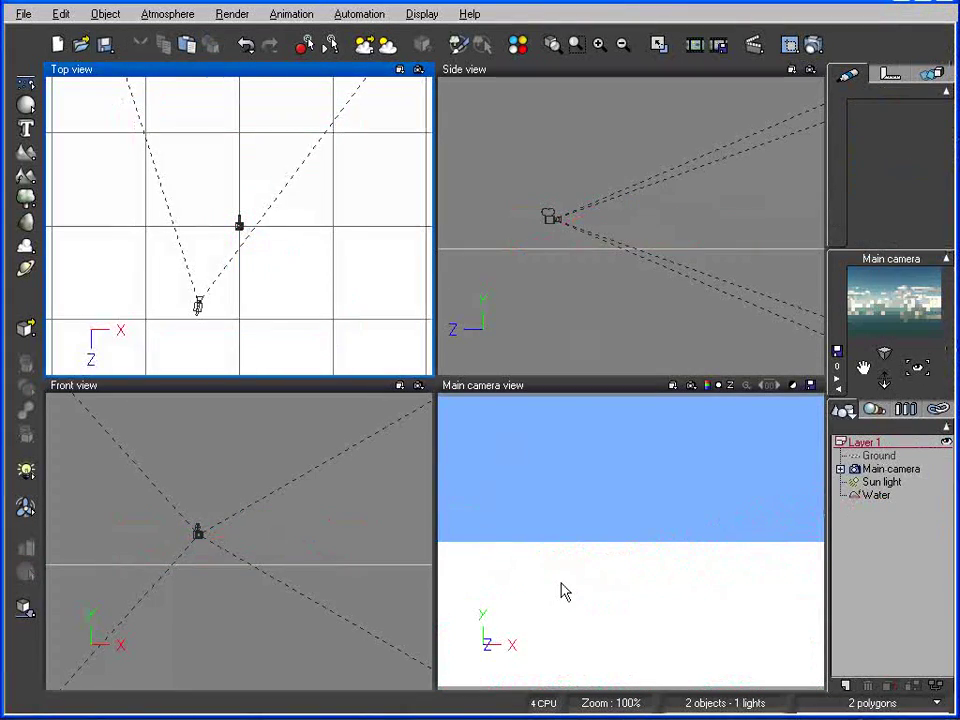
Step: Render the scene to examine the calm water surface without the terrain
left_click(813, 44)
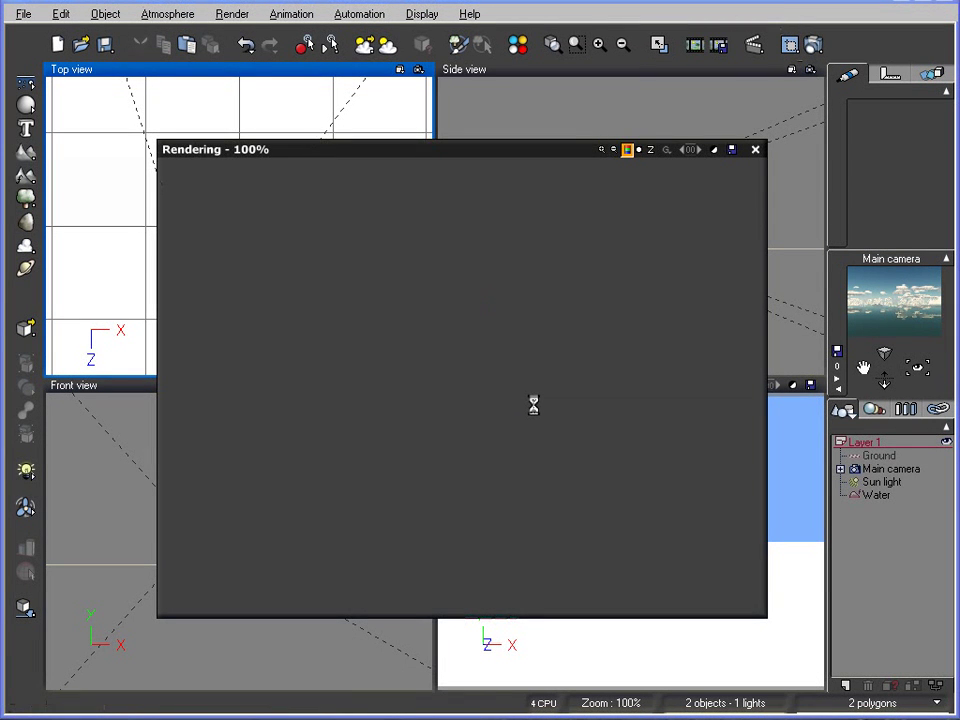